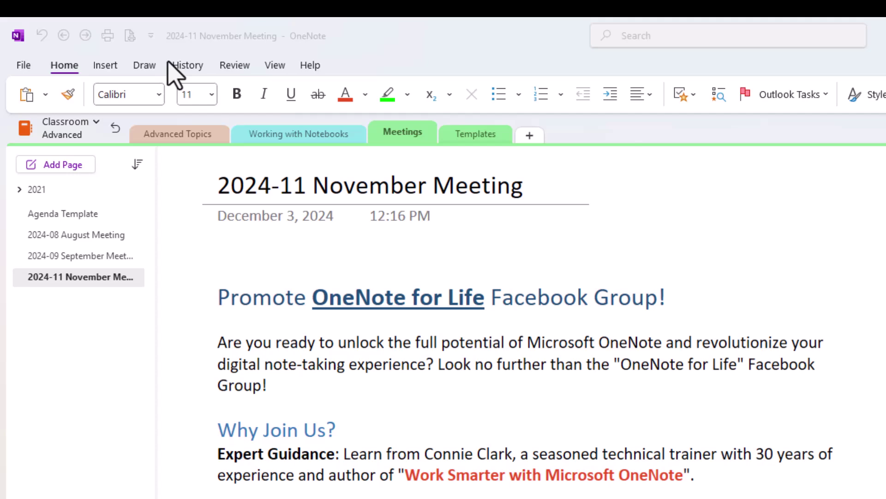
On the November Meeting page, open History > Recent Edits to show its time ranges.
left_click(182, 66)
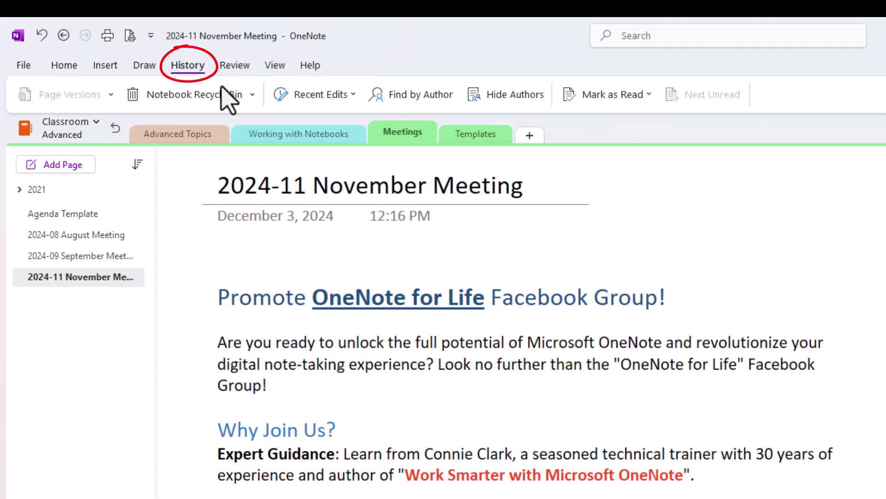
left_click(335, 107)
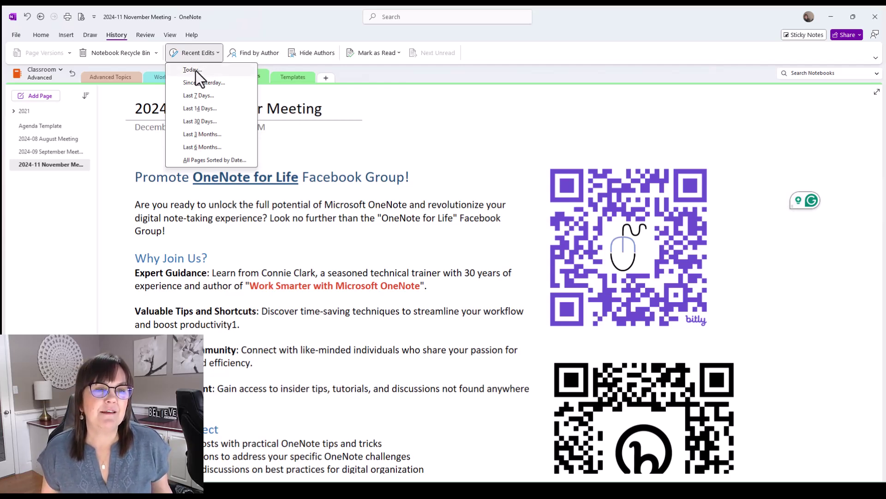
List pages changed today and open the November Meeting page from the results.
left_click(196, 71)
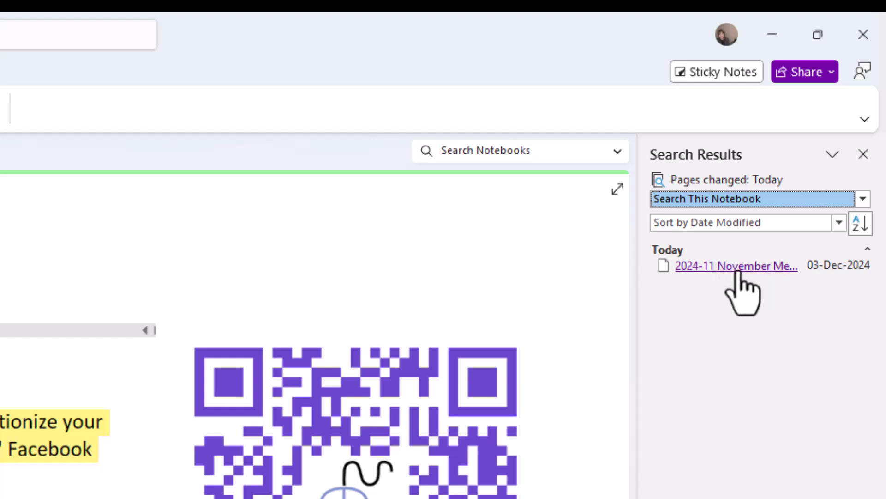
left_click(727, 268)
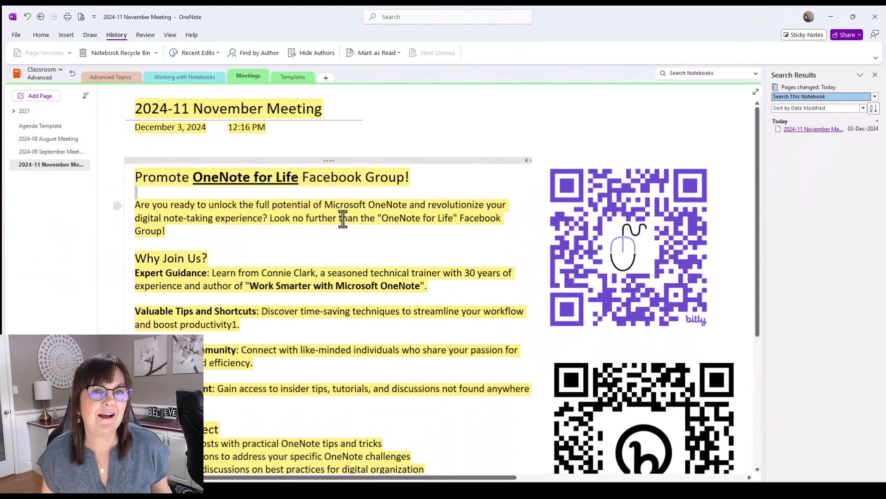
scroll(340, 245, "down", 5)
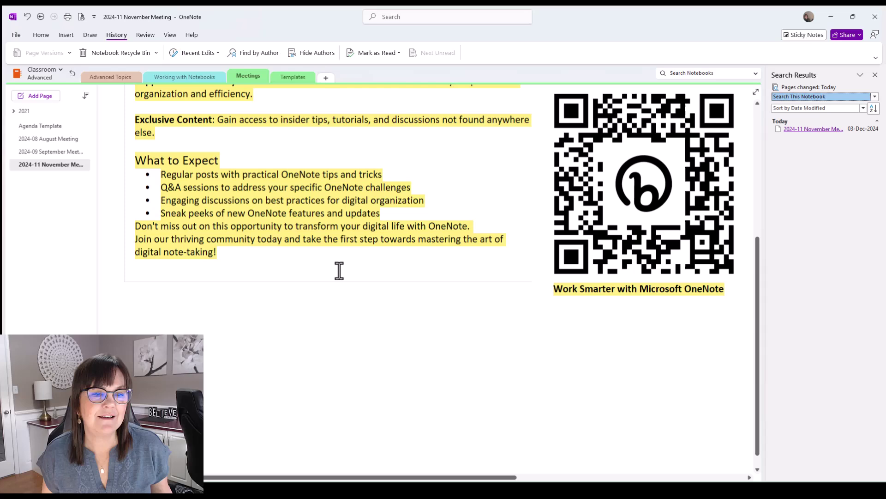
scroll(339, 270, "up", 2)
scroll(342, 266, "up", 4)
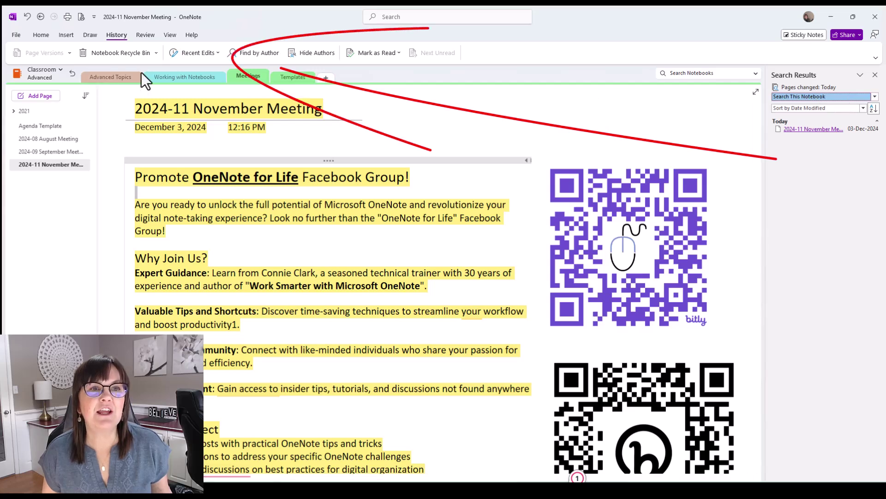
Show pages changed since yesterday, with the search scope widened to all notebooks.
left_click(203, 52)
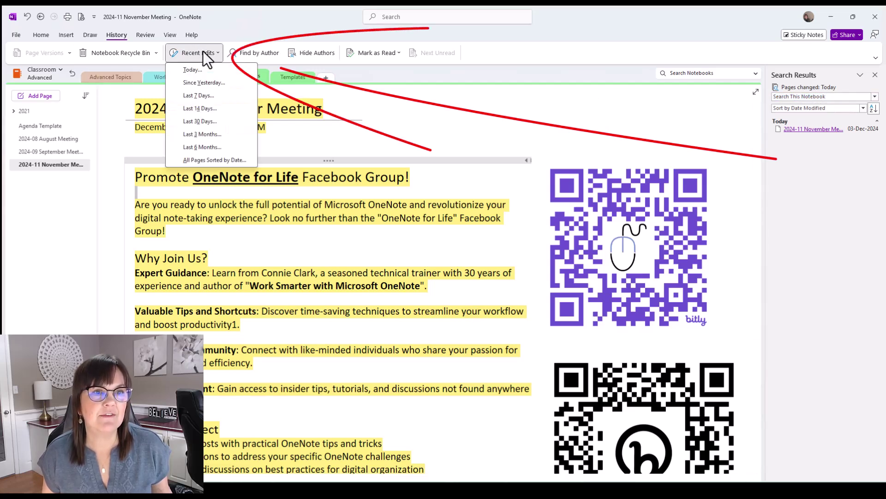
left_click(204, 82)
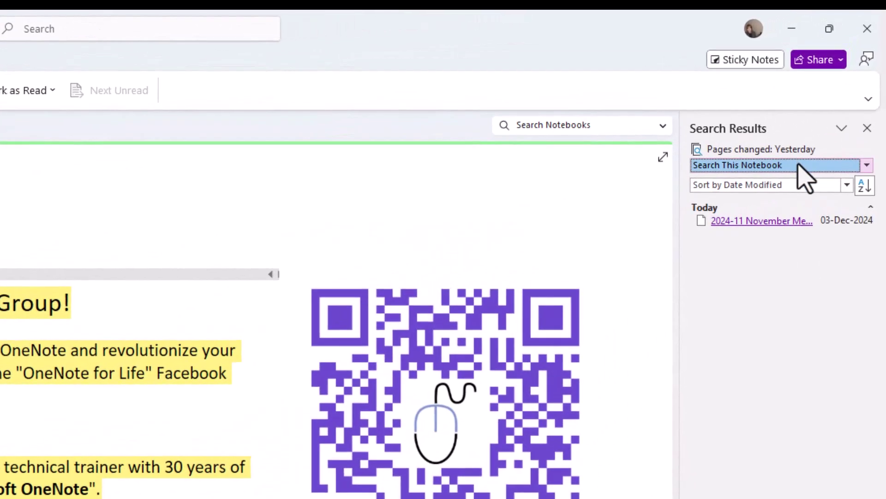
left_click(804, 181)
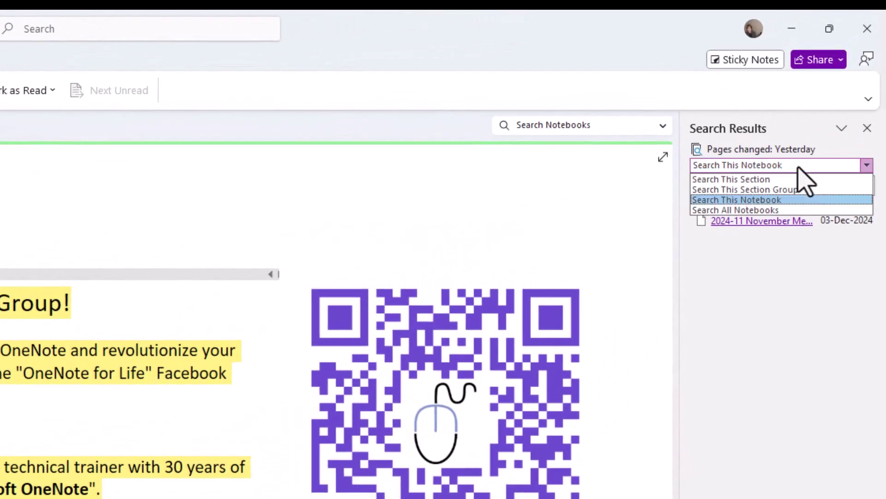
left_click(789, 211)
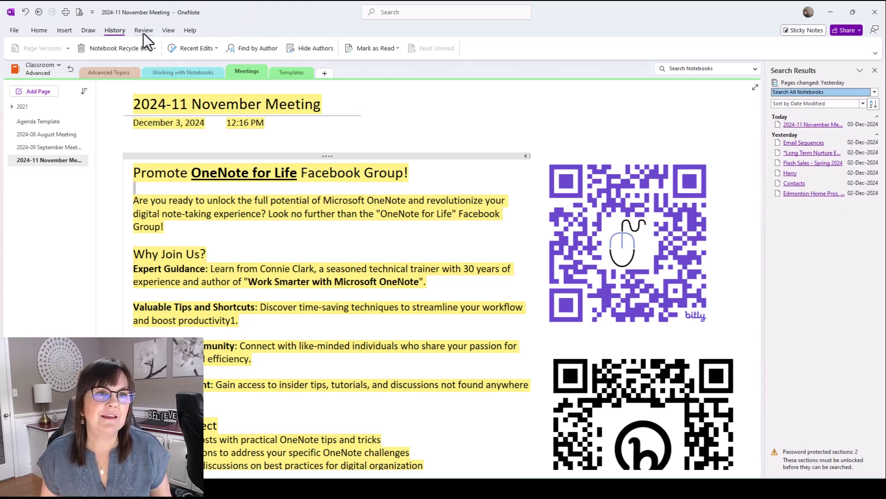
List this notebook's pages edited in the last 7 days, sorted by section.
left_click(214, 50)
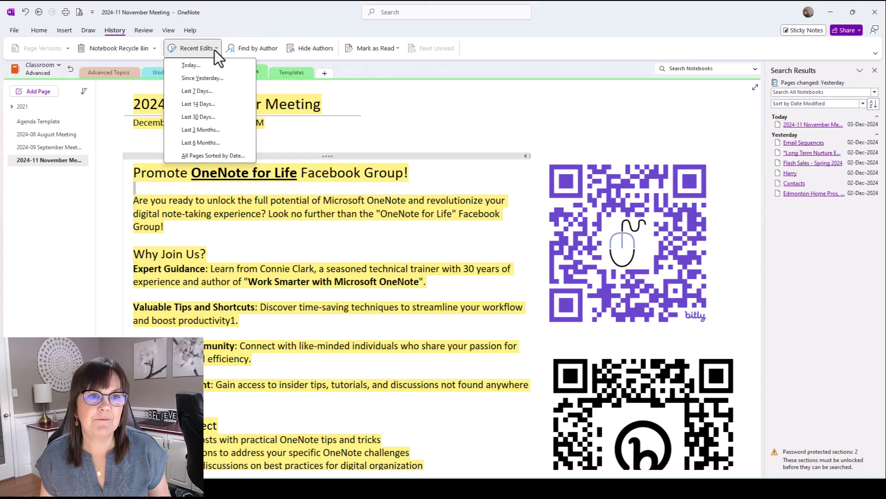
left_click(198, 91)
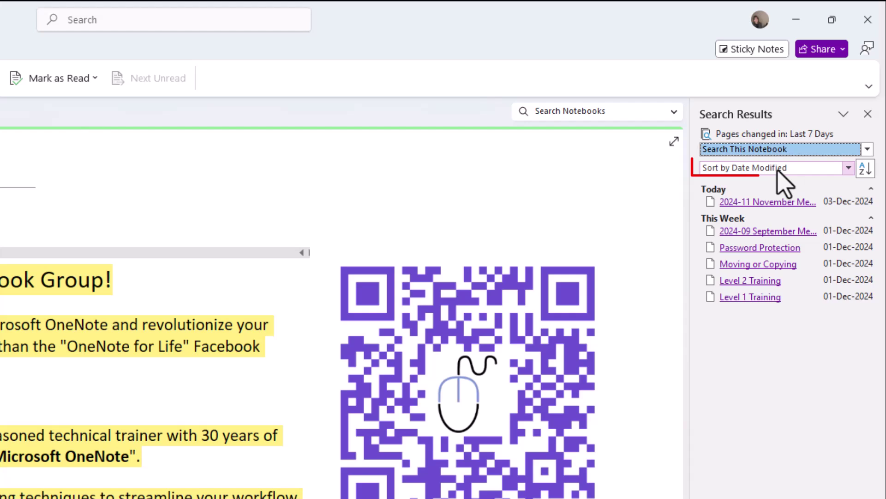
left_click(849, 168)
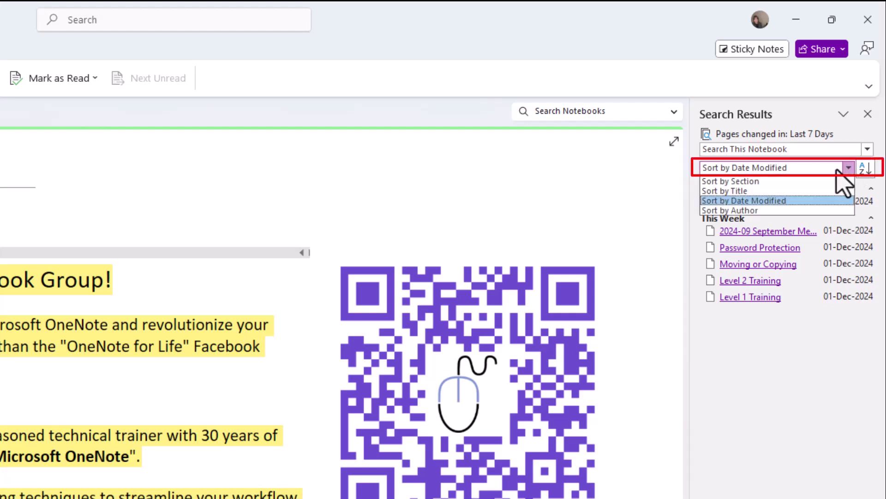
left_click(783, 182)
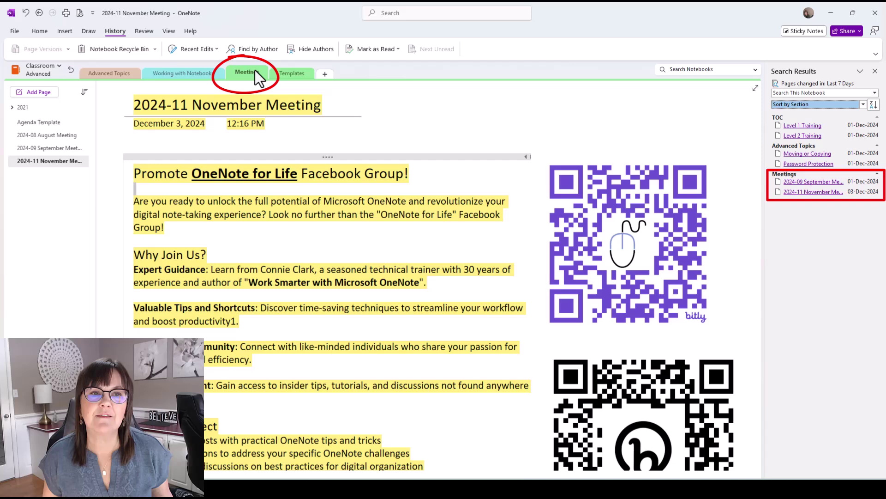
left_click(817, 164)
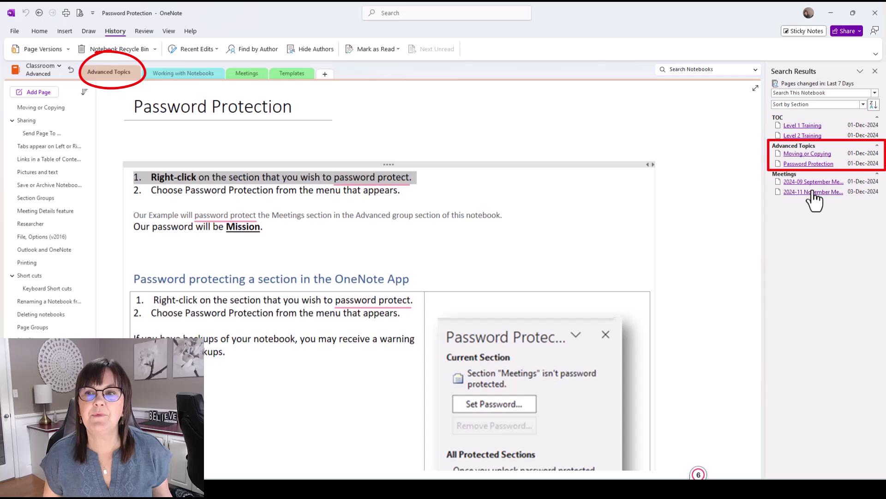
left_click(806, 126)
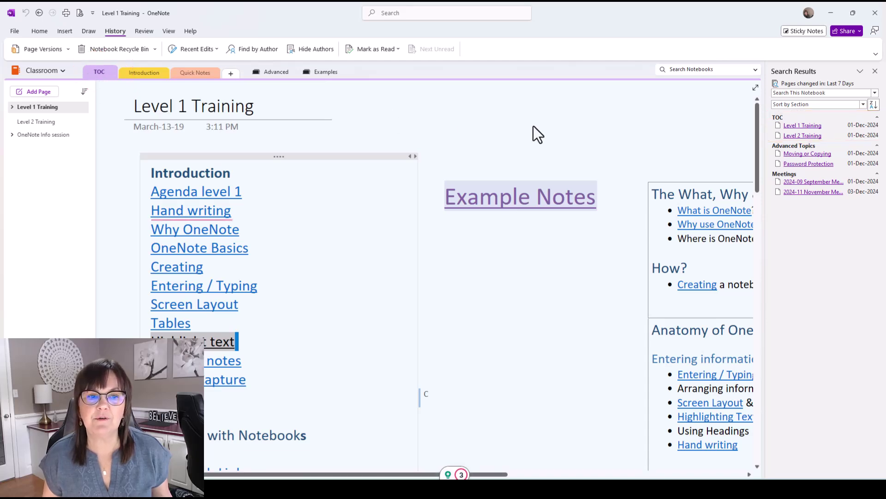
left_click(818, 155)
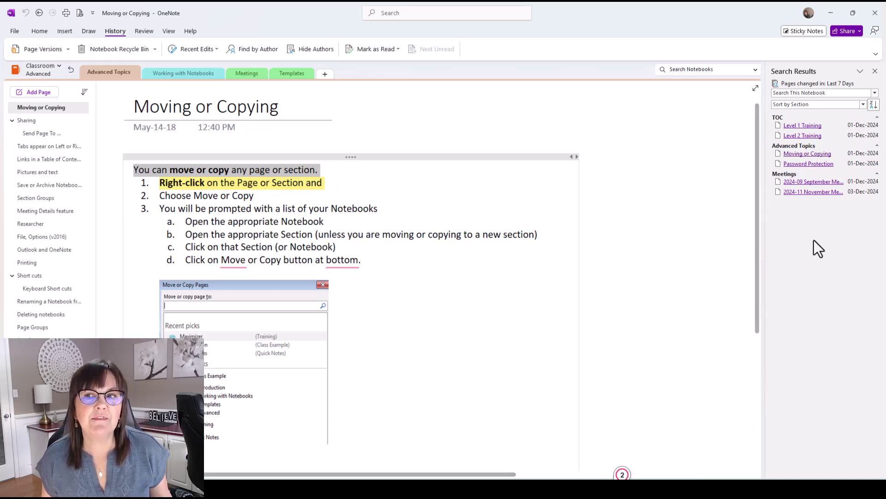
left_click(812, 182)
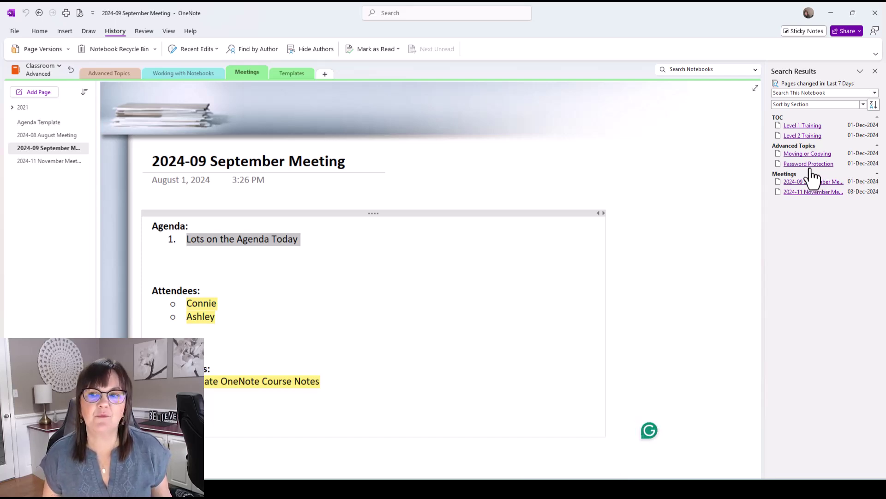
left_click(813, 192)
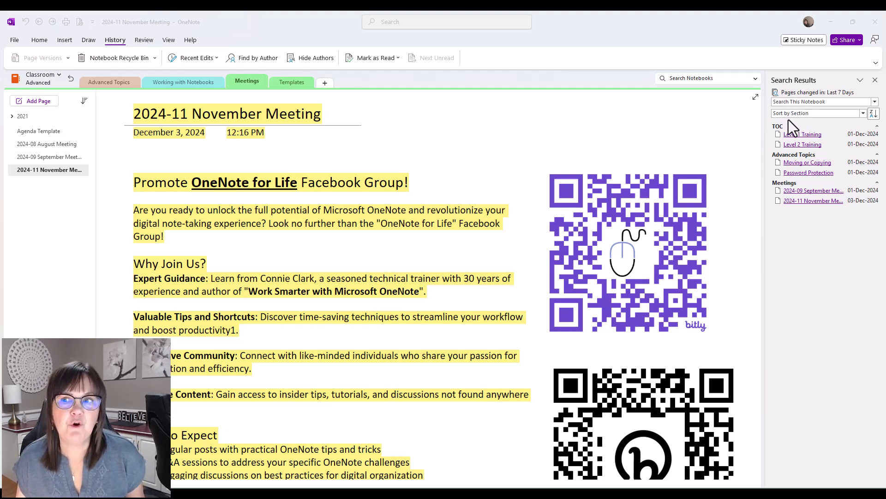
Set the scope to This Section, then to This Section Group (Advanced Topics, Meetings).
left_click(825, 102)
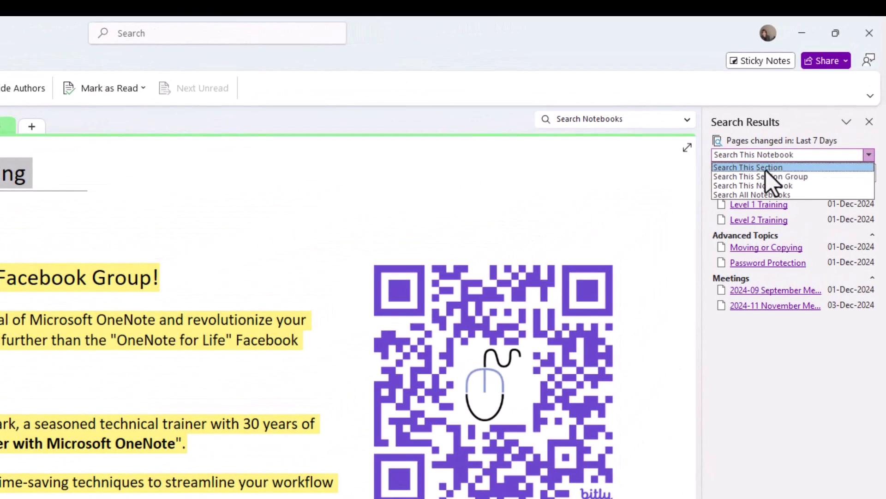
left_click(764, 168)
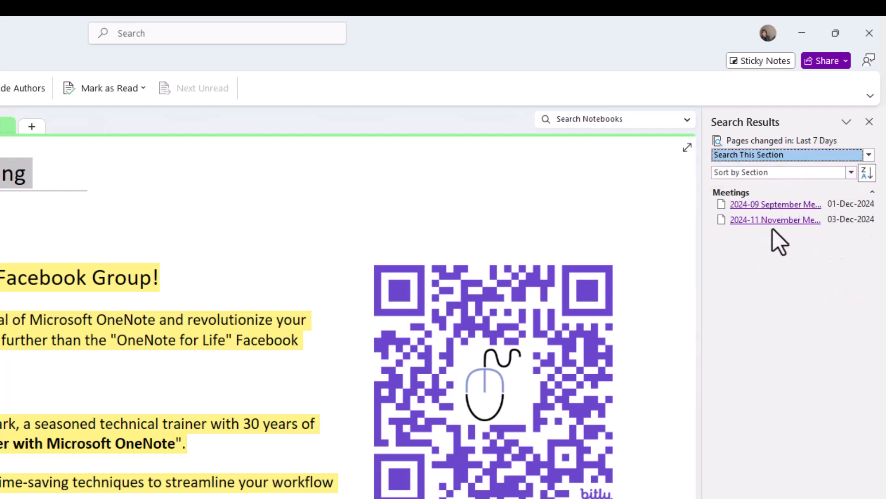
left_click(784, 156)
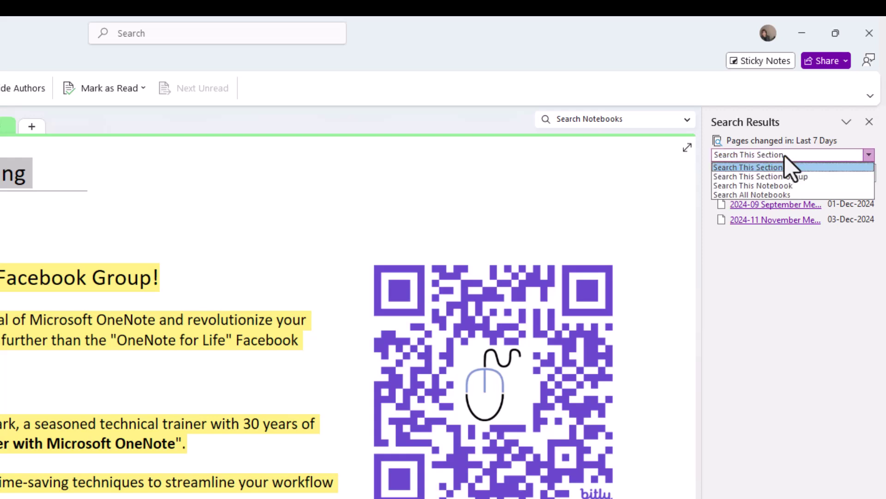
left_click(808, 178)
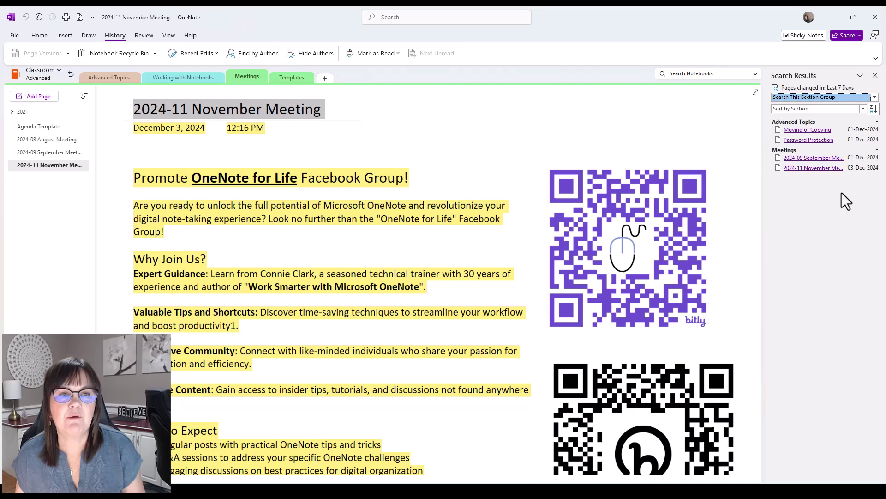
mouse_move(183, 77)
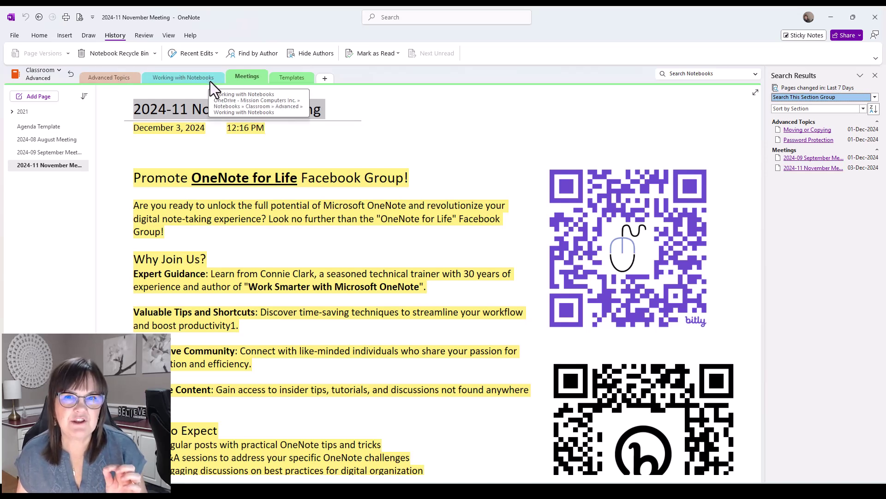
Pin the Notebooks pane, expand the Classroom notebook and open its Advanced Topics section.
left_click(55, 74)
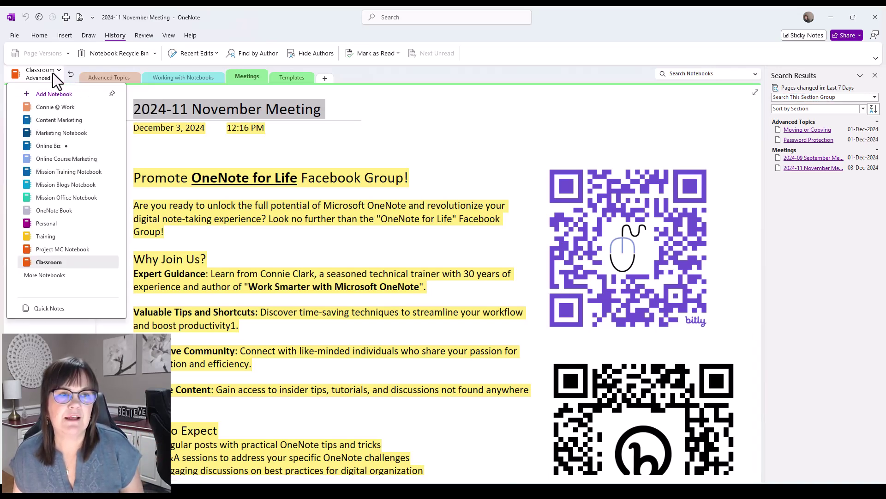
left_click(112, 94)
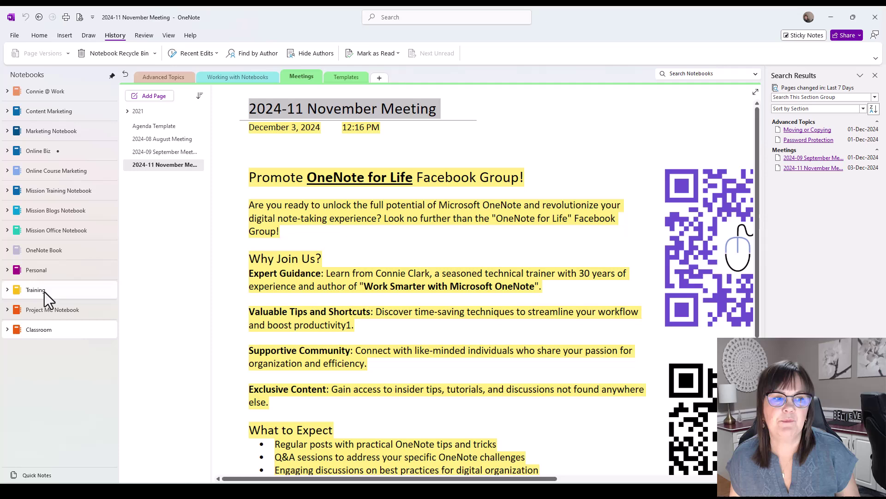
left_click(6, 333)
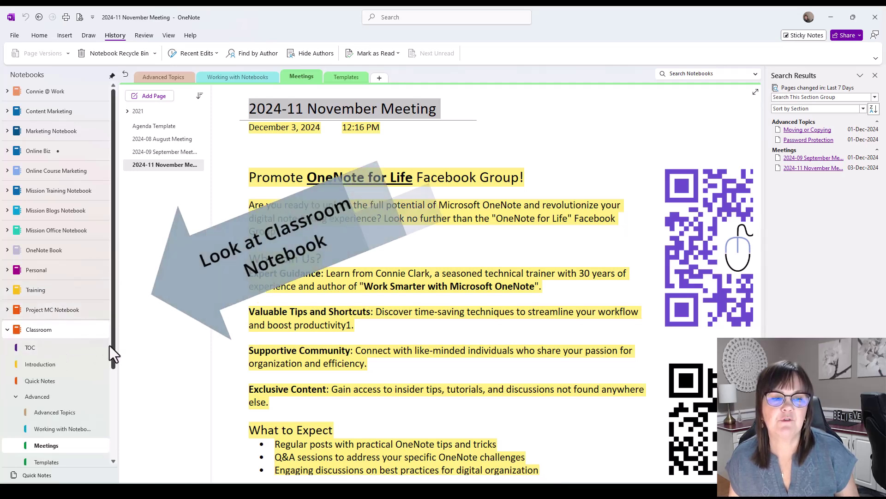
scroll(116, 346, "down", 3)
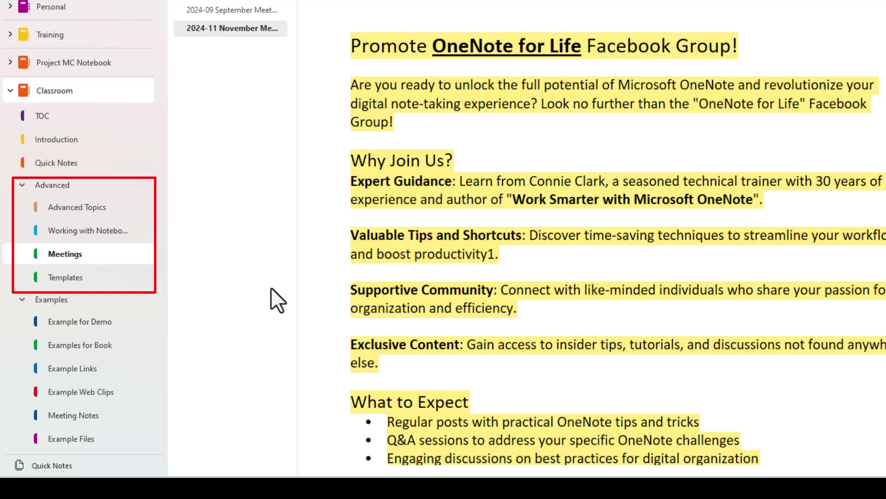
left_click(99, 212)
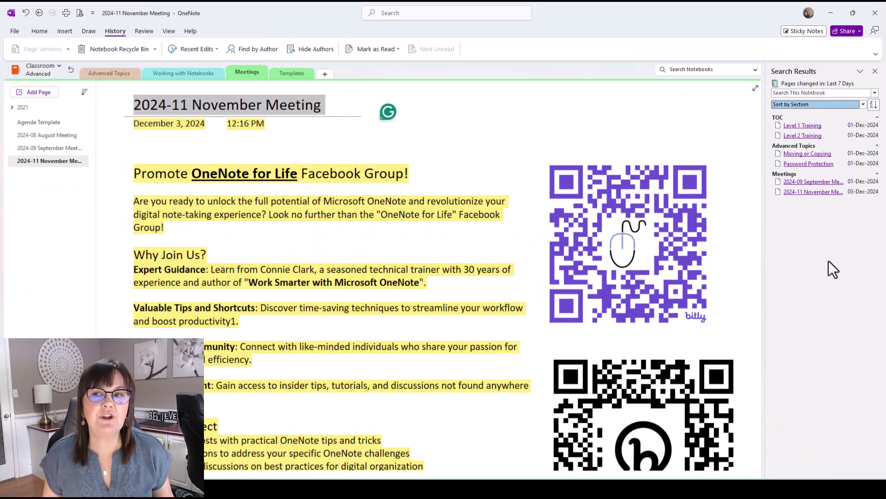
Sort the results by author, expand both author groups, then re-sort them by title.
left_click(819, 106)
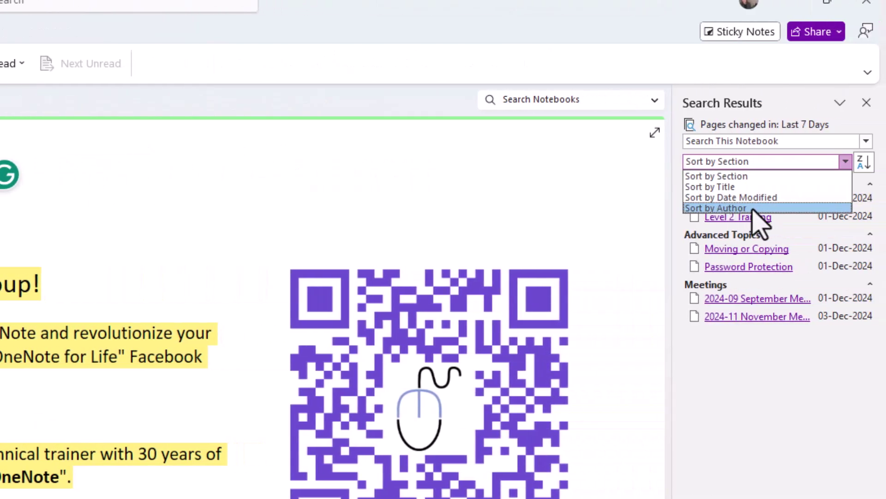
left_click(739, 208)
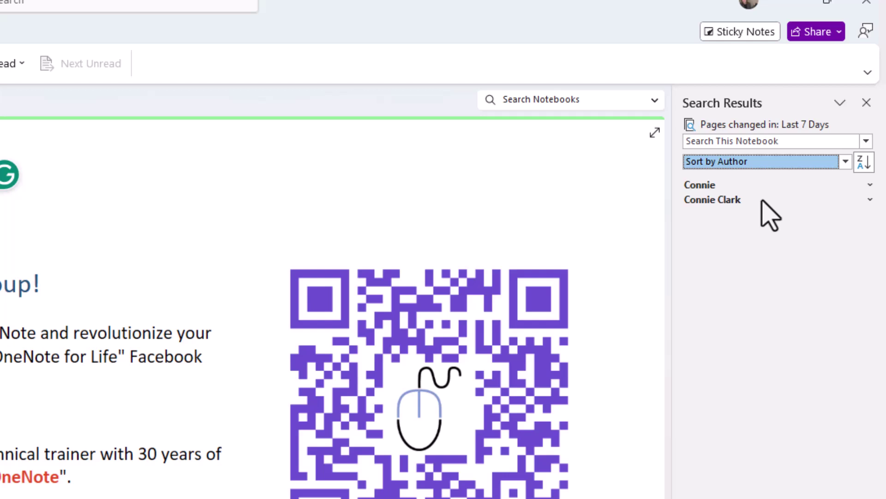
left_click(827, 200)
left_click(861, 184)
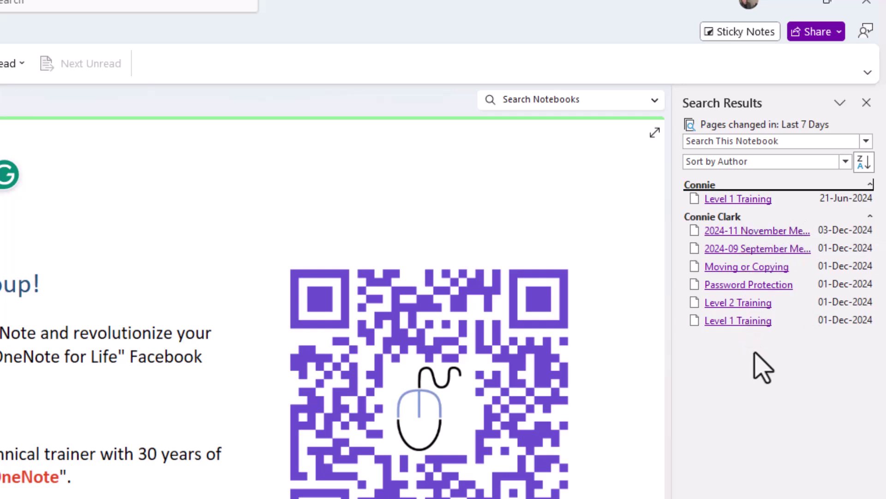
left_click(805, 161)
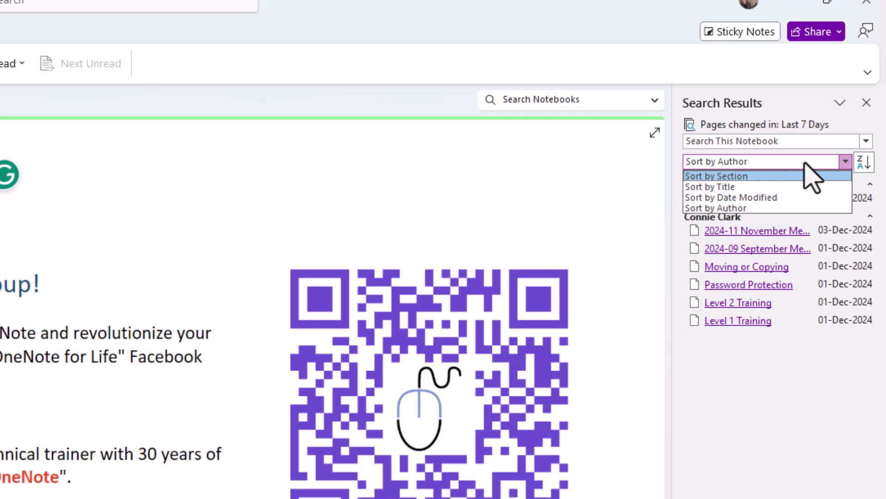
left_click(759, 186)
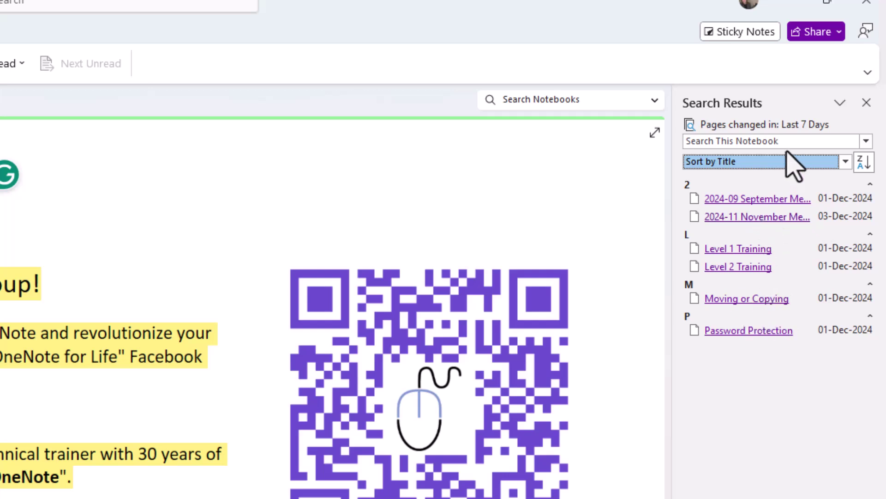
Widen the seven-day results to all notebooks and scroll through them.
left_click(762, 142)
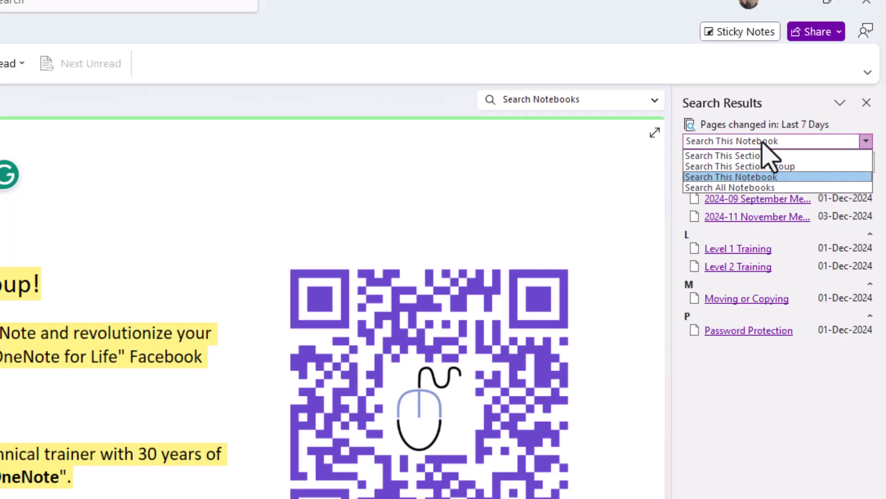
left_click(785, 188)
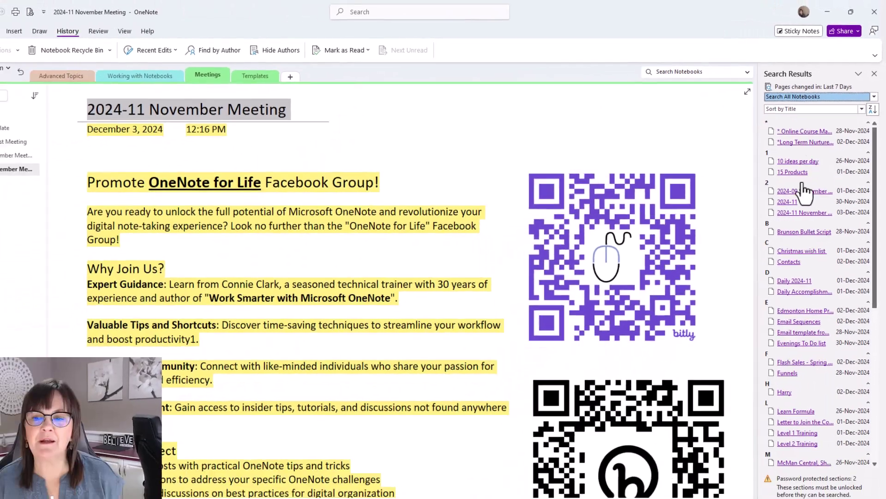
scroll(812, 258, "down", 3)
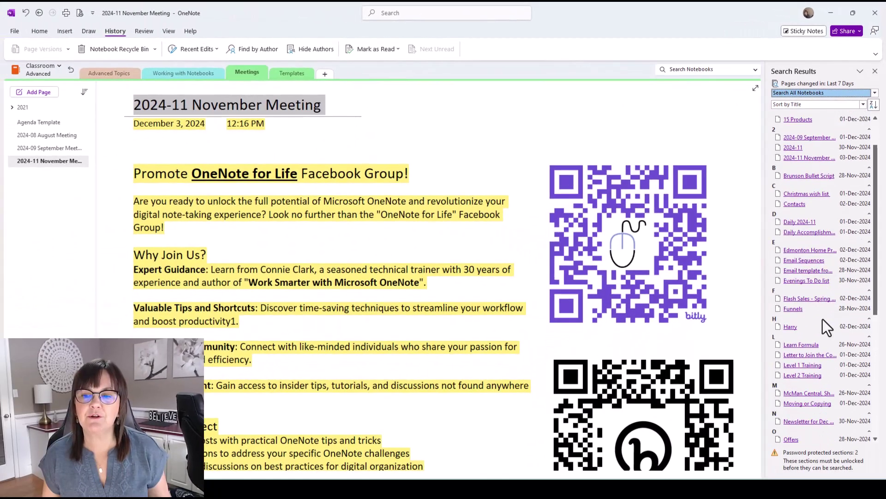
scroll(823, 320, "down", 2)
scroll(822, 326, "down", 2)
scroll(821, 326, "down", 3)
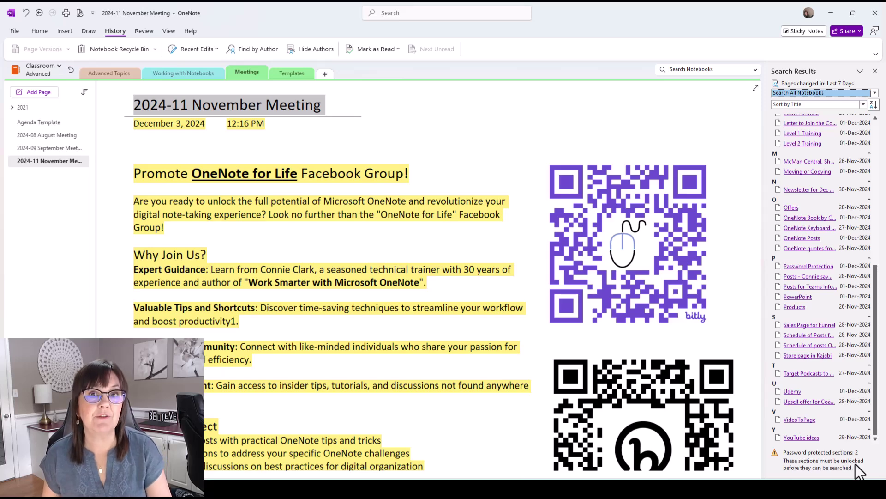
Sort the results by section and open the OneNote Book page in Marketing of Book.
left_click(815, 104)
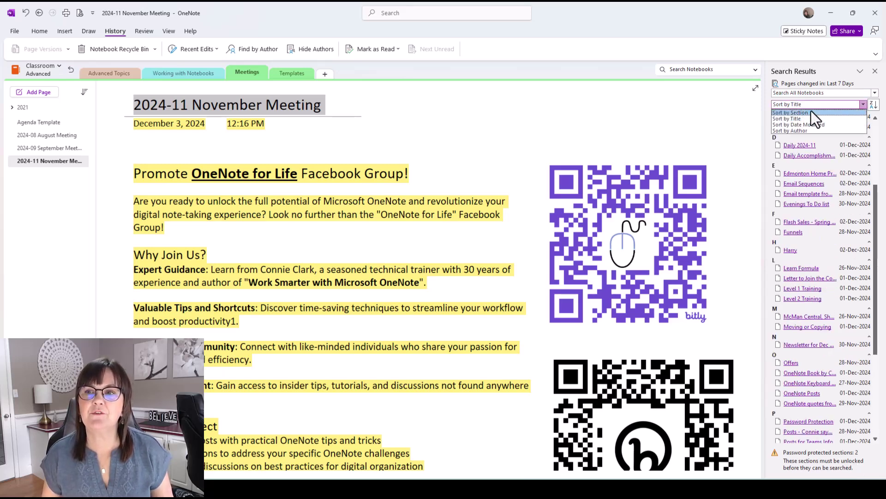
left_click(809, 112)
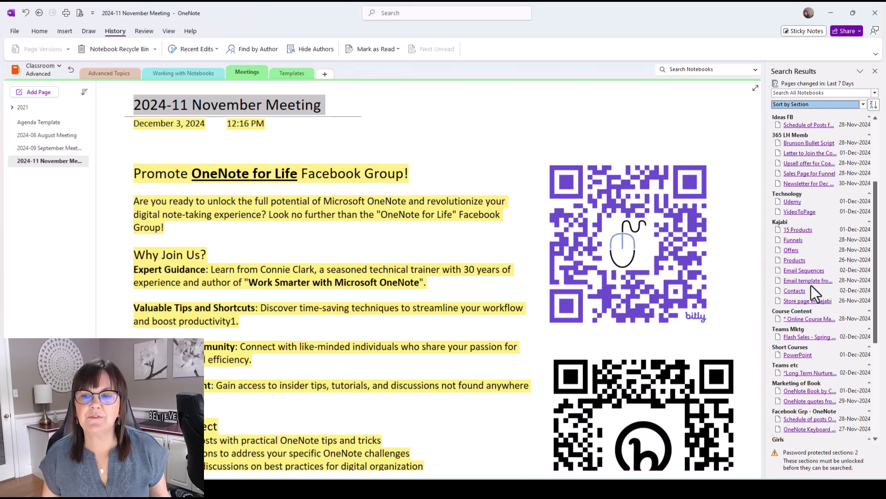
scroll(811, 284, "down", 4)
scroll(811, 259, "down", 4)
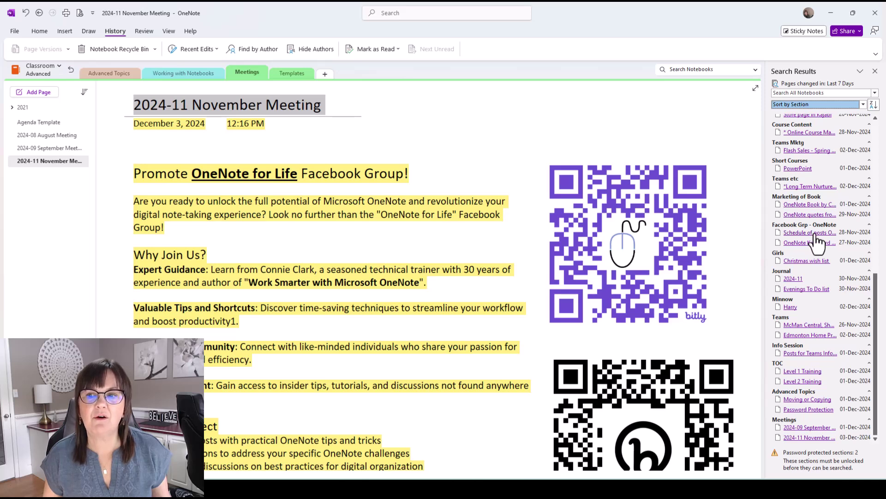
left_click(805, 205)
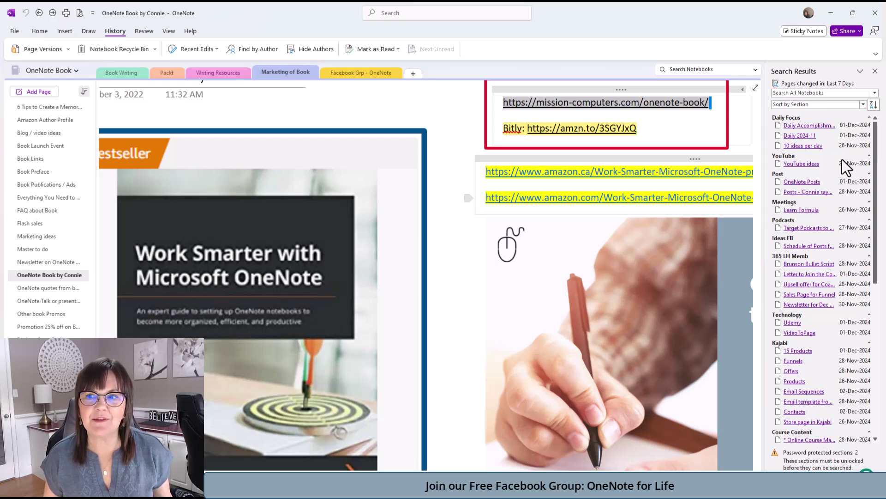
Sort the all-notebook results by title and open the OneNote Posts page.
left_click(863, 104)
left_click(845, 120)
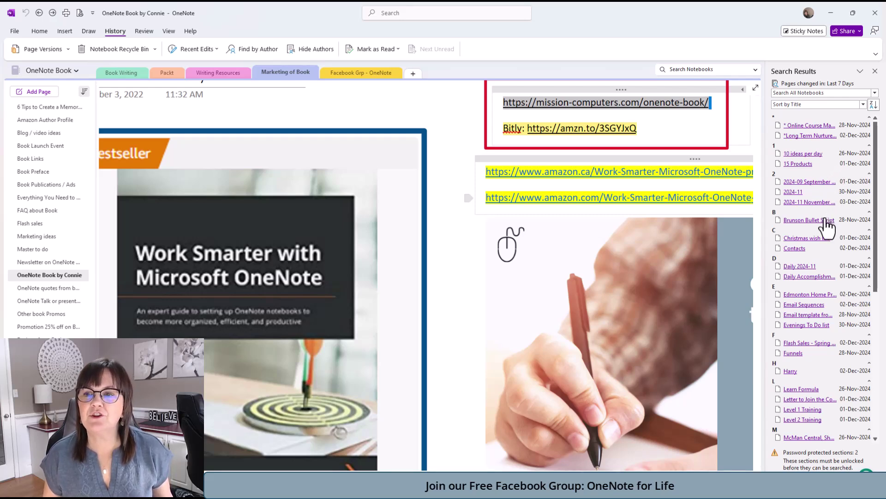
scroll(820, 258, "down", 3)
left_click(802, 359)
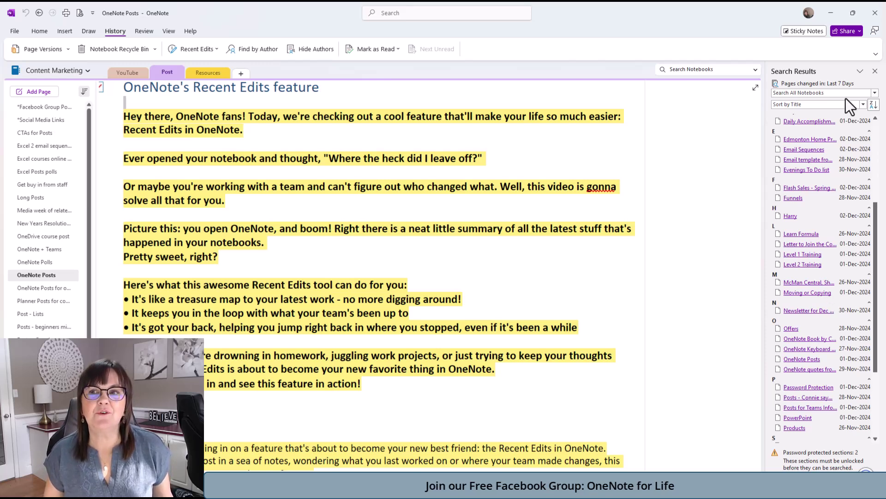
Place the cursor after 'Pretty sweet, right?', close the search results, and reopen Recent Edits.
left_click(376, 202)
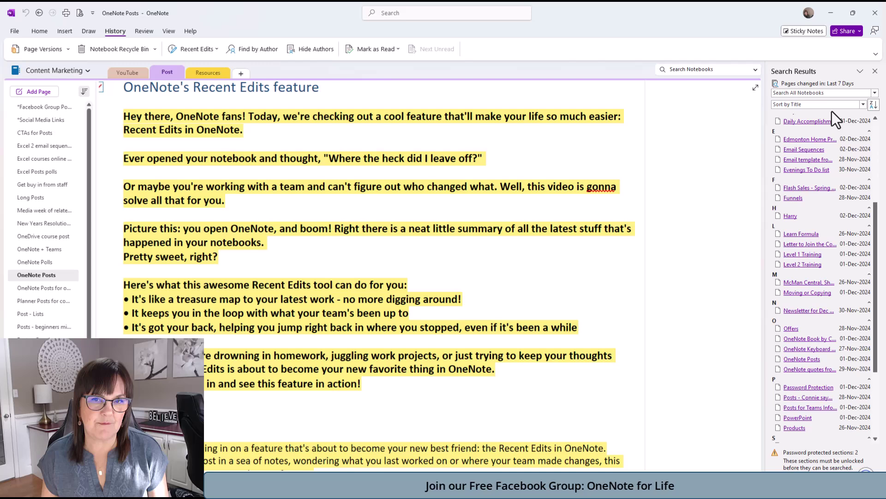
left_click(355, 257)
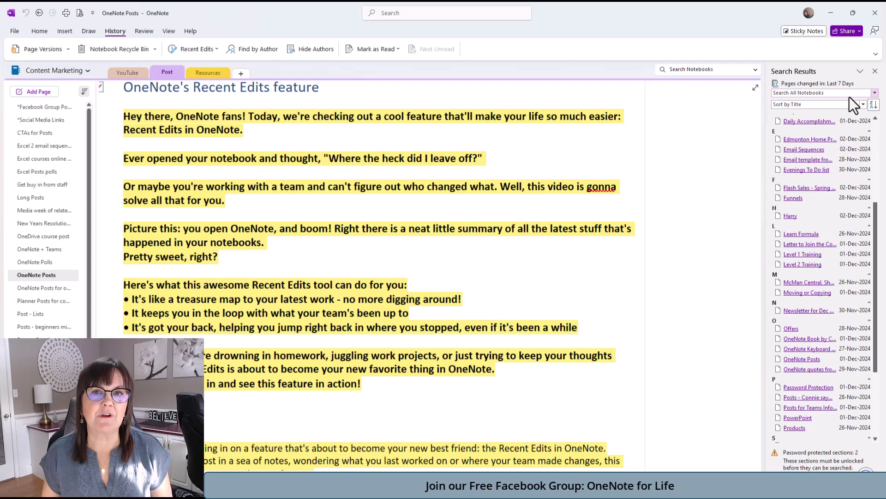
left_click(874, 71)
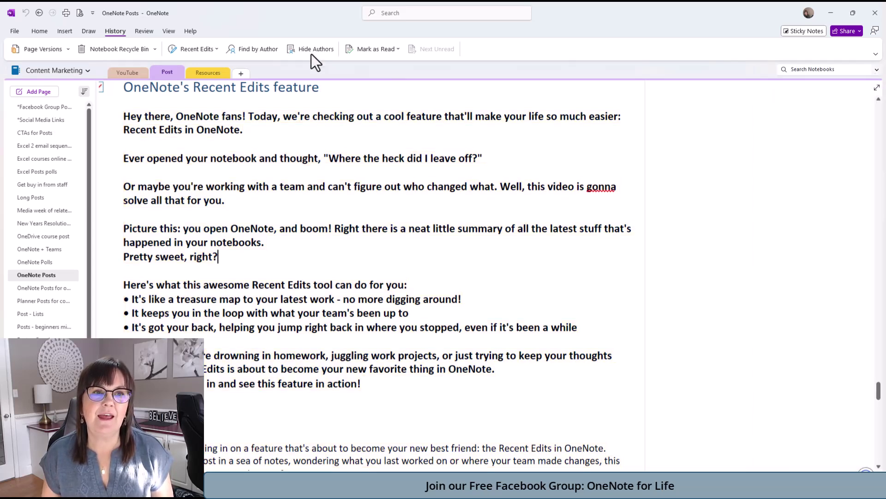
left_click(193, 50)
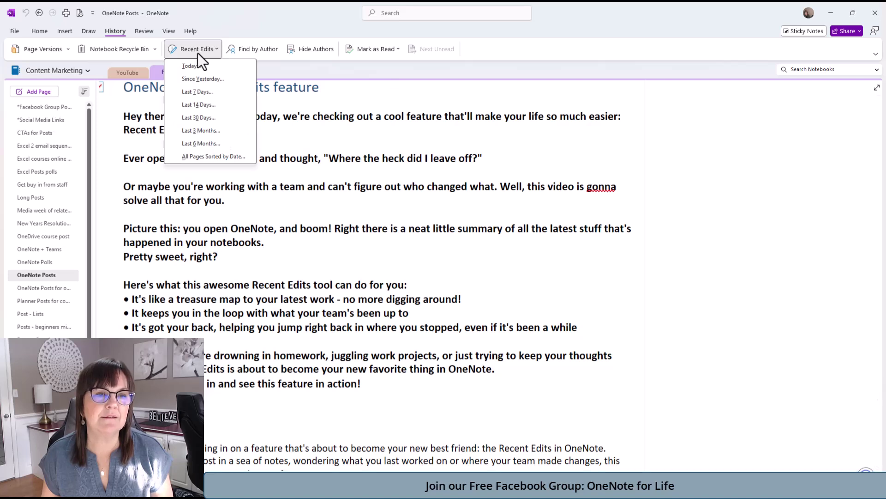